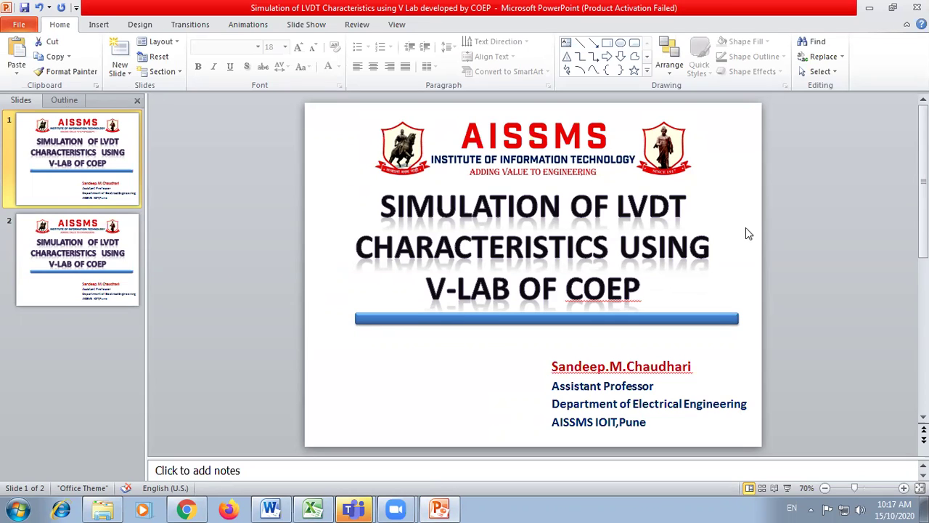
Step: Switch to the browser and launch the simulator from Characterize of LVDT
click(187, 508)
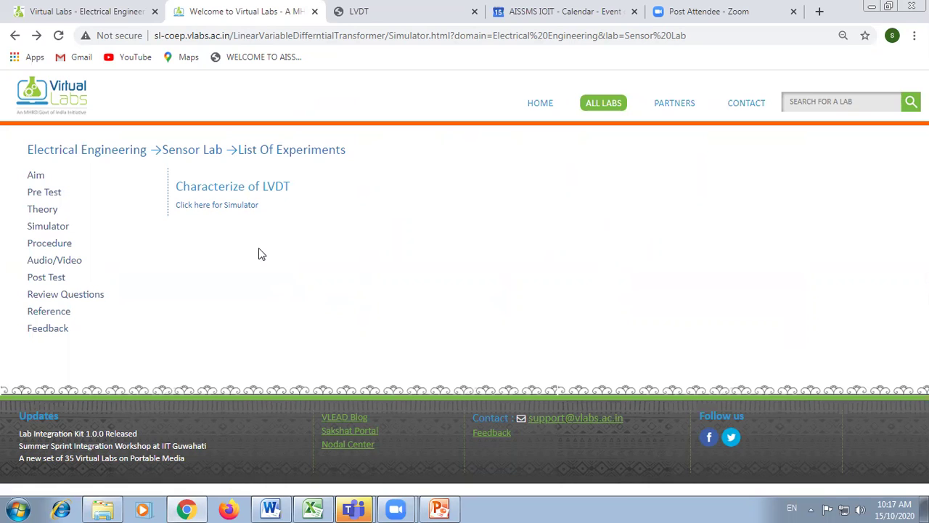
click(231, 207)
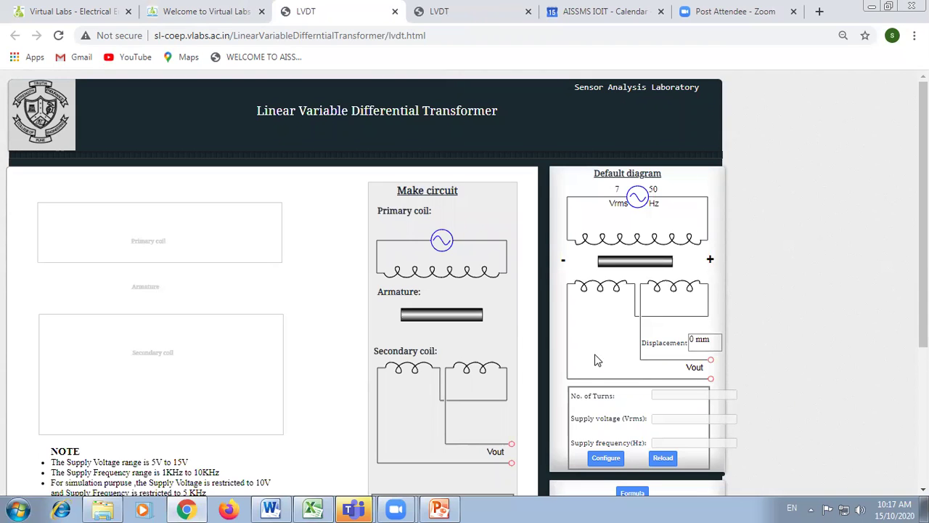
Step: Drag the primary coil, armature core and secondary coils into their boxes in the build area
scroll(595, 359, down, 1)
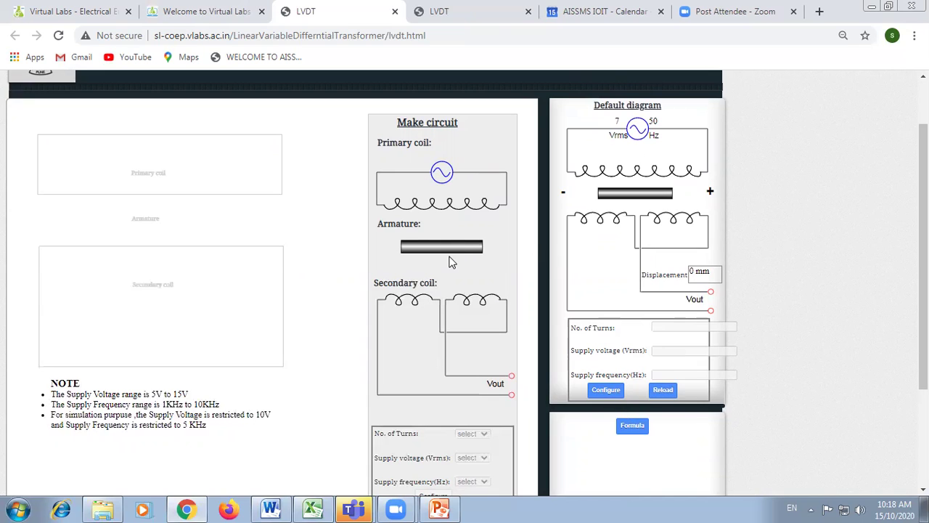
scroll(450, 261, up, 2)
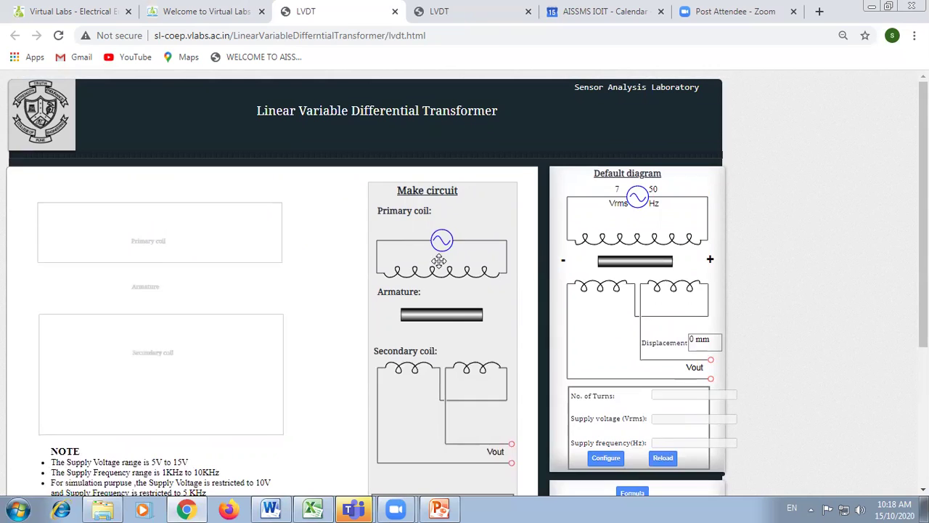
drag(439, 261, 164, 241)
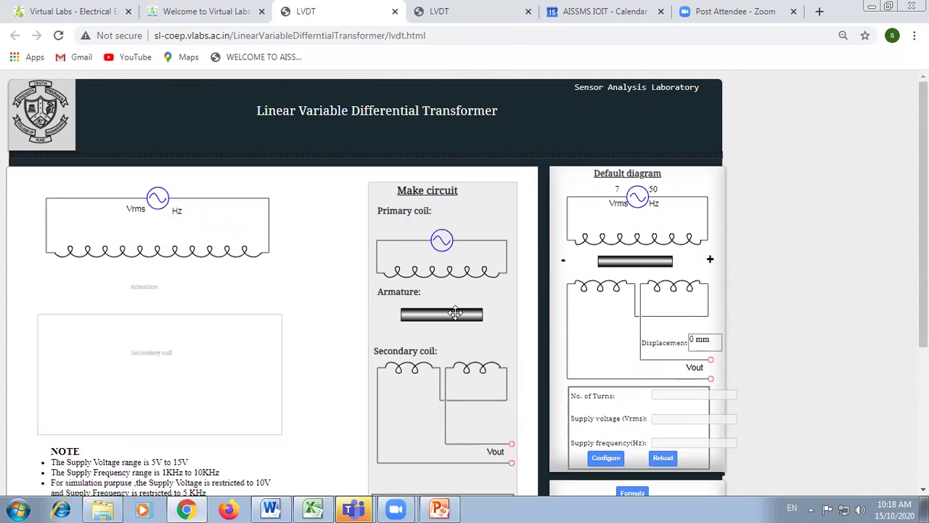
drag(455, 312, 156, 282)
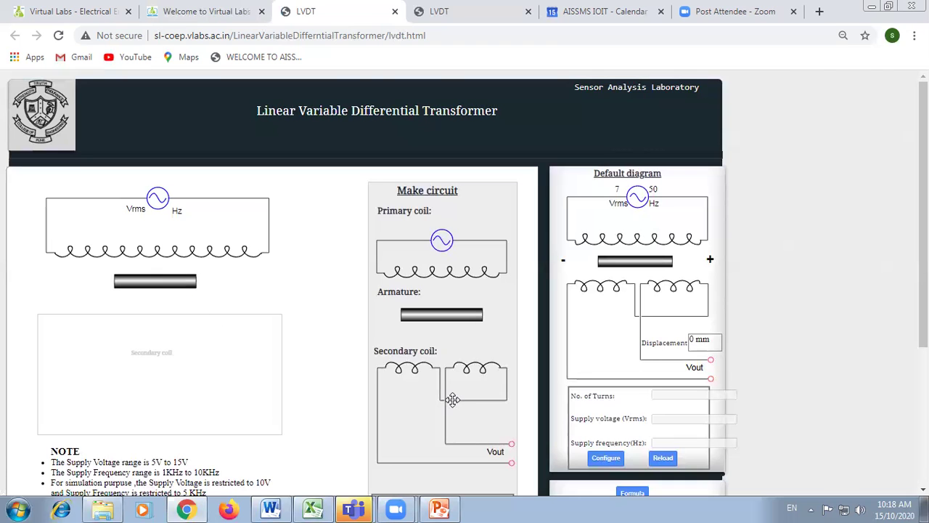
drag(452, 400, 167, 361)
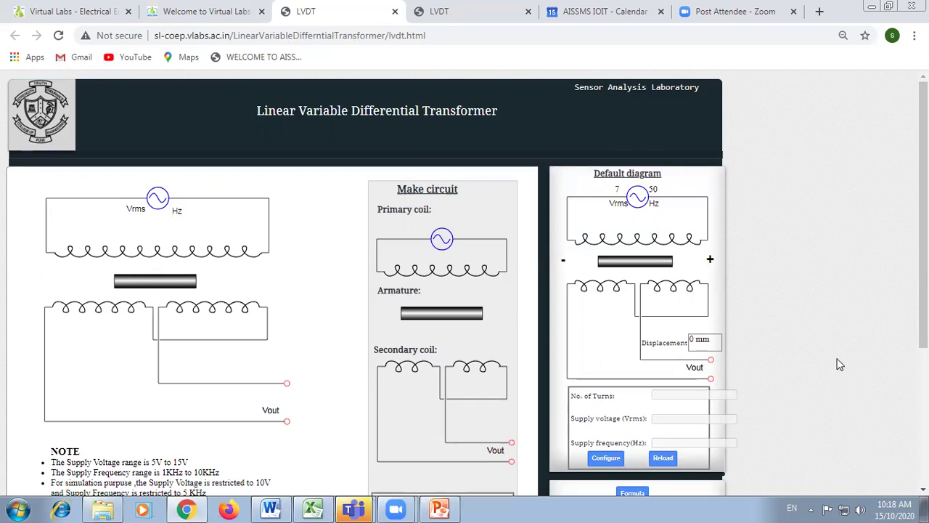
scroll(840, 363, down, 1)
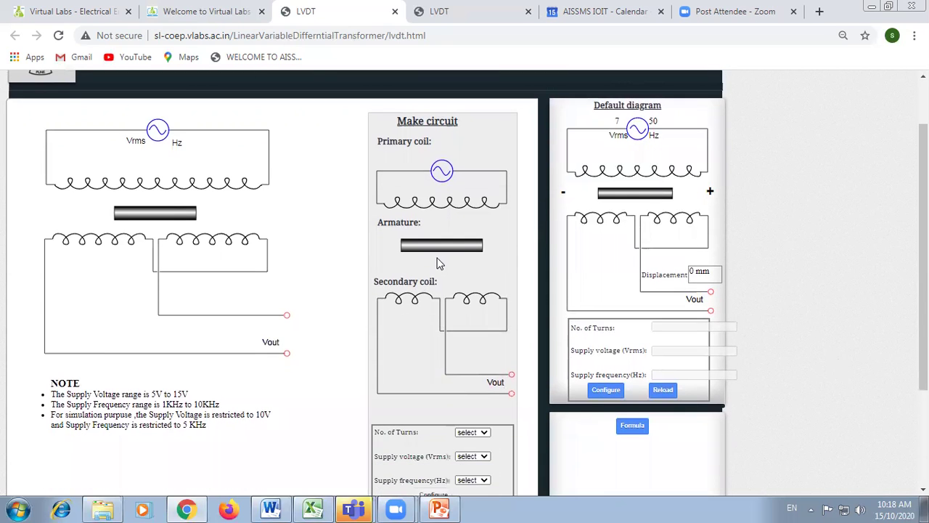
Step: Choose 1000 turns, 5 V supply voltage and 1000 Hz supply frequency, then apply with Configure
scroll(439, 263, down, 1)
scroll(438, 246, up, 1)
scroll(440, 225, down, 2)
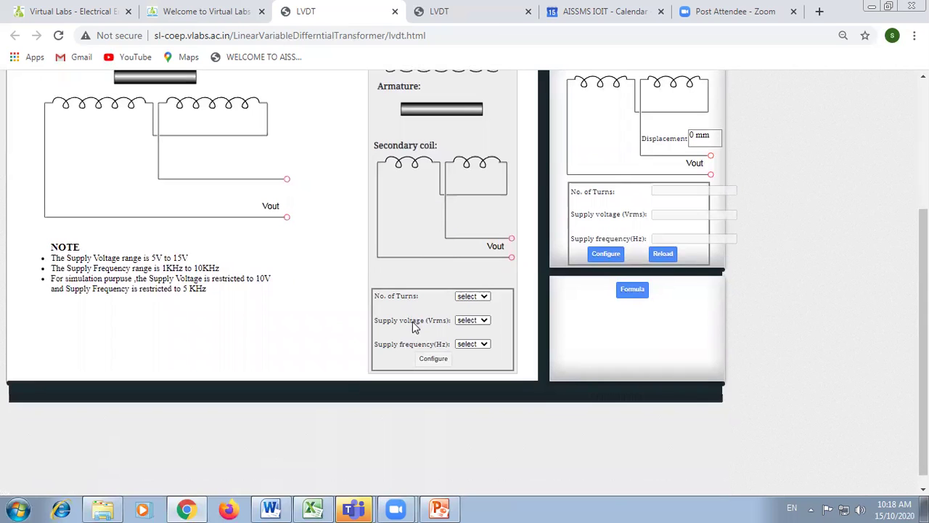
scroll(413, 327, up, 3)
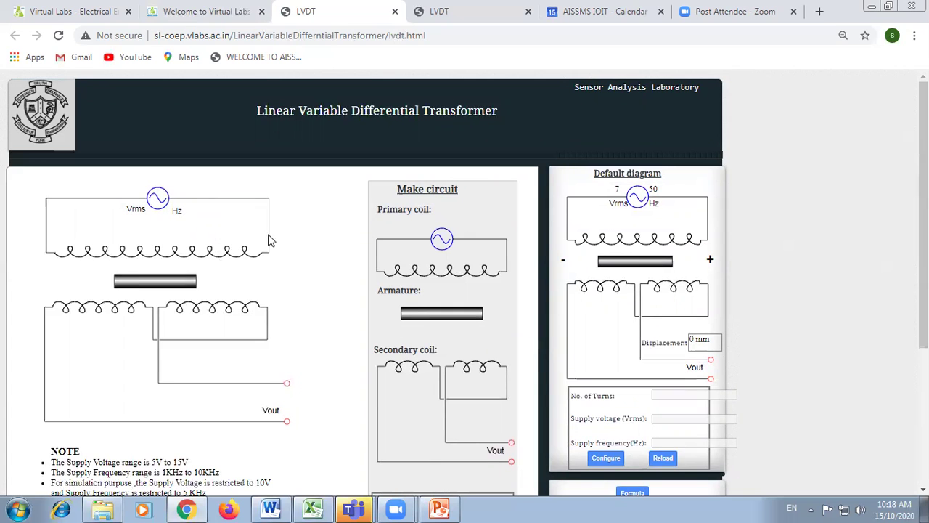
scroll(287, 245, down, 1)
scroll(286, 245, down, 3)
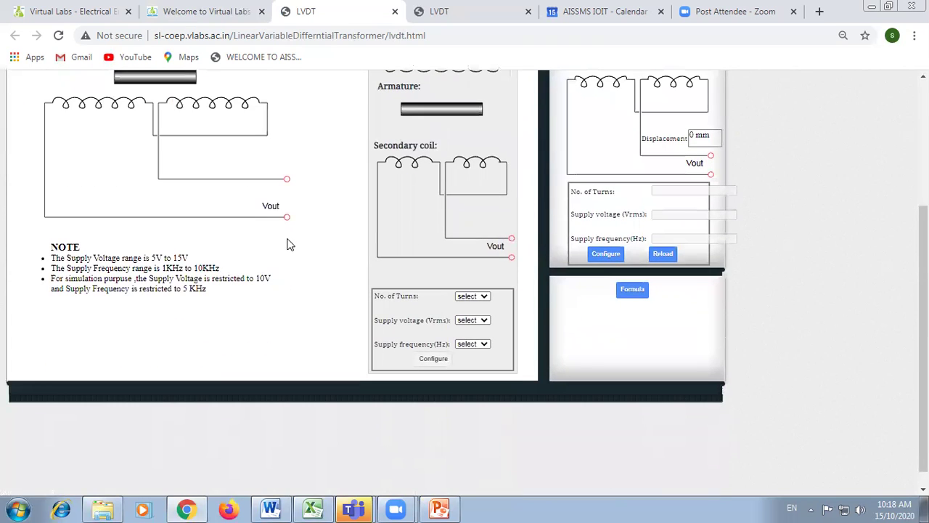
click(471, 297)
click(468, 315)
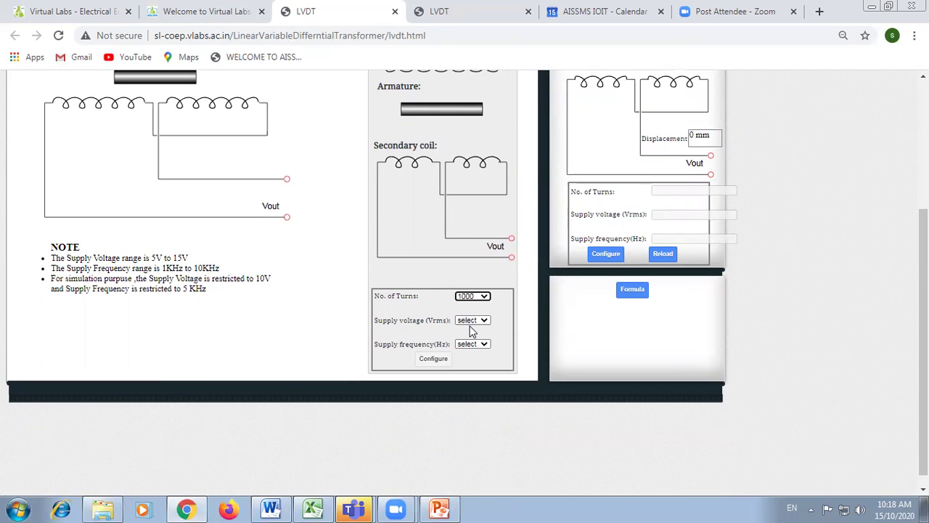
click(473, 323)
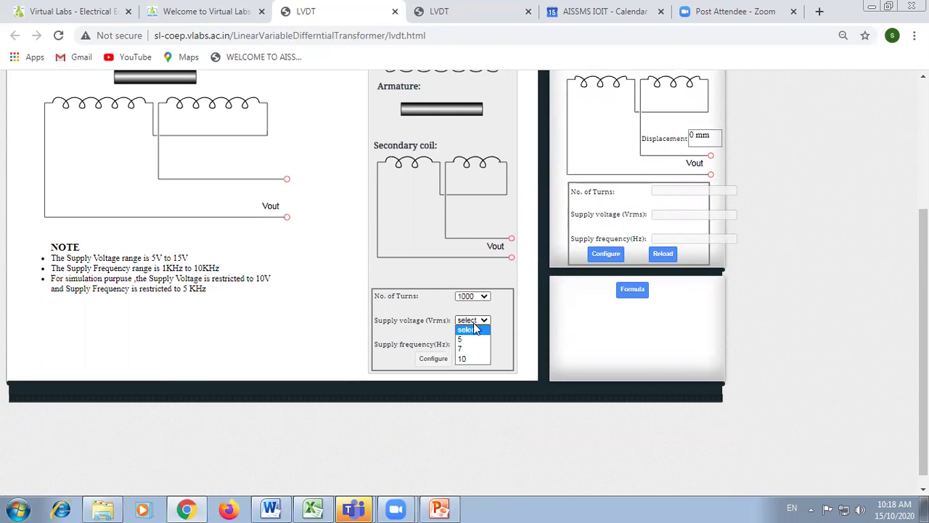
click(467, 339)
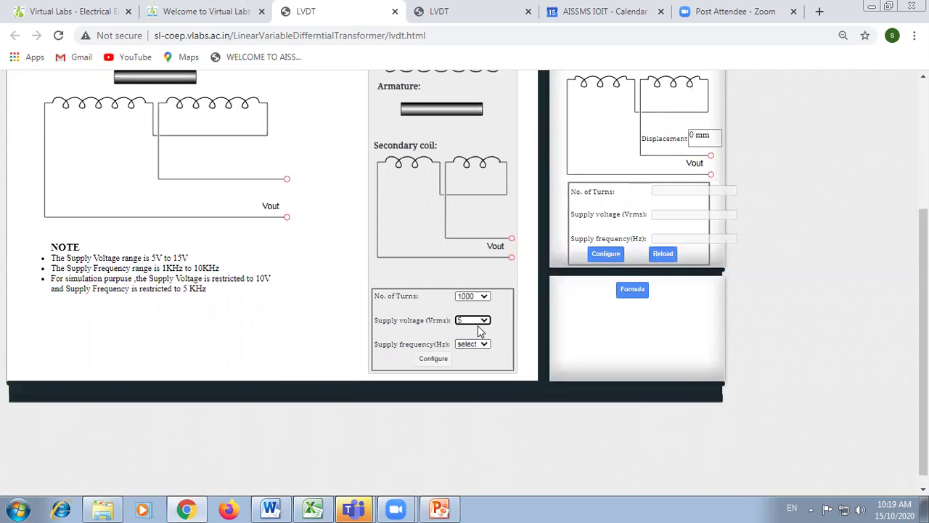
click(479, 345)
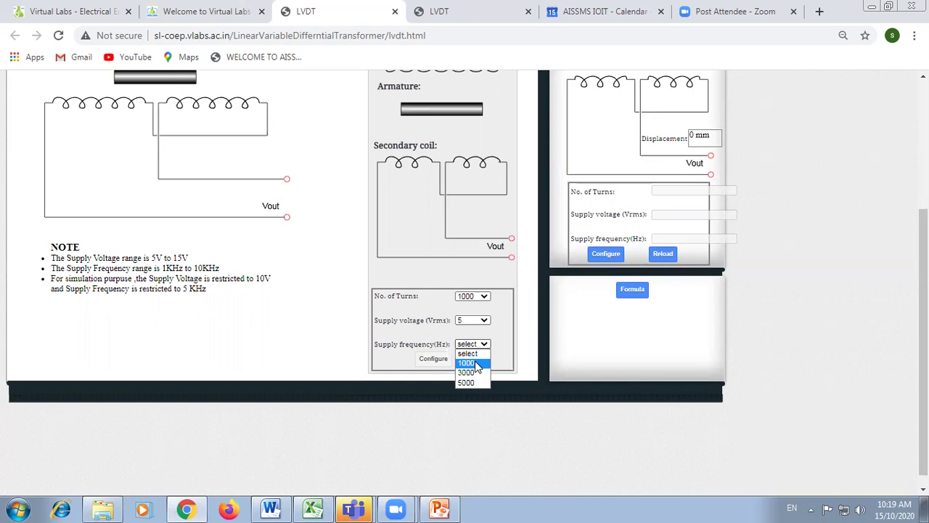
click(468, 363)
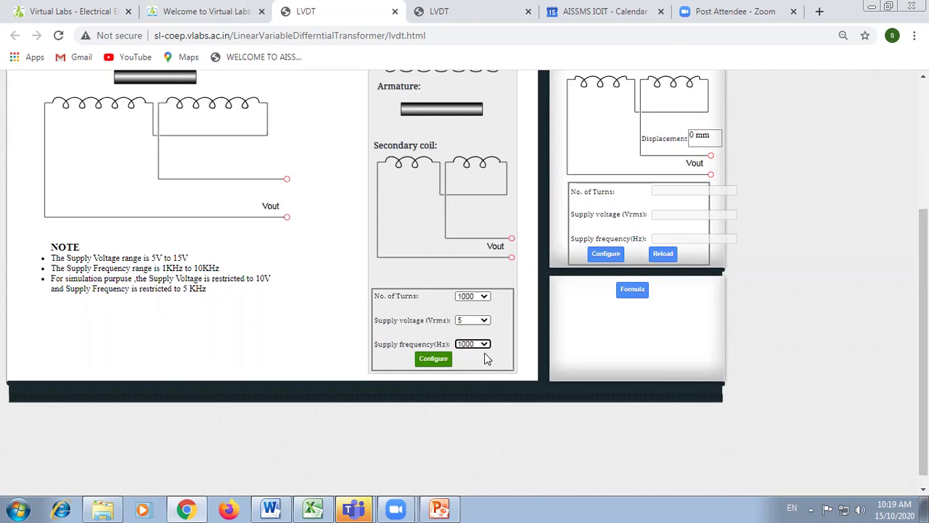
scroll(486, 358, up, 2)
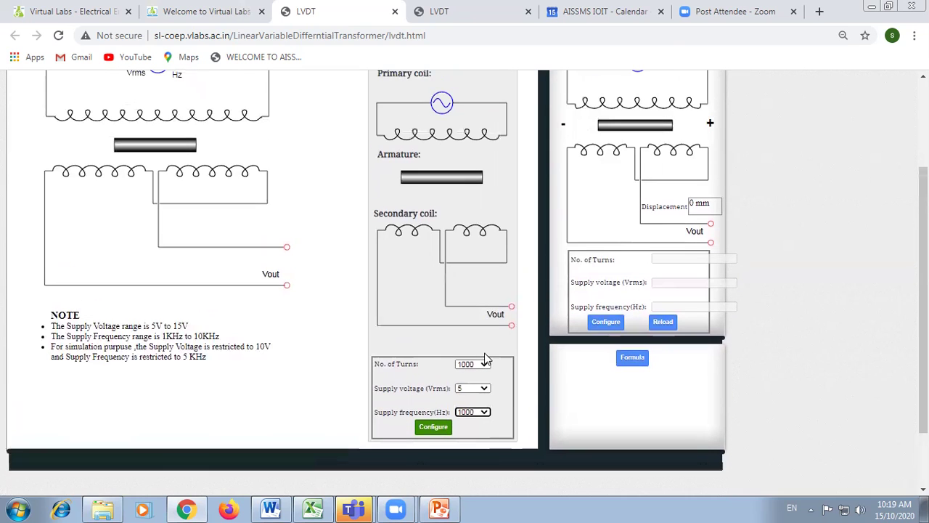
click(433, 427)
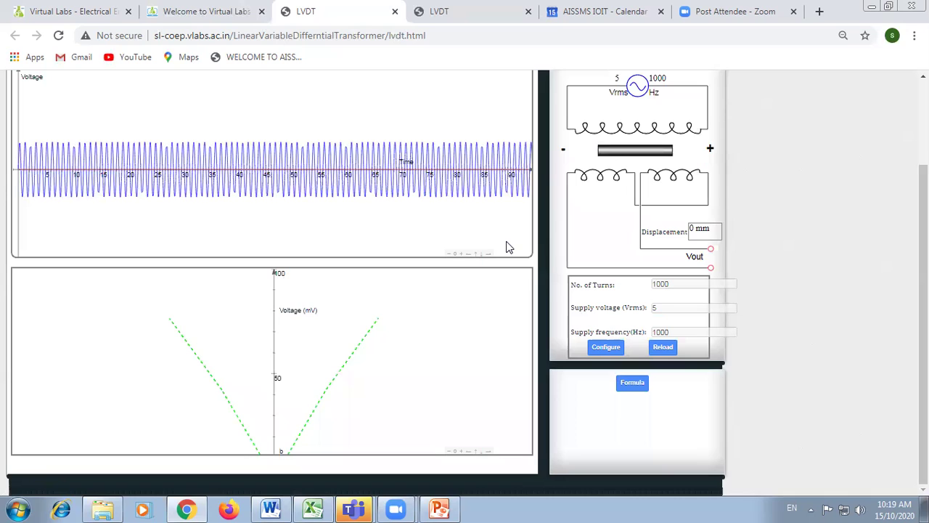
Step: Zoom the lower graph out to show the full V curve from about -10 to 10 mm
click(450, 453)
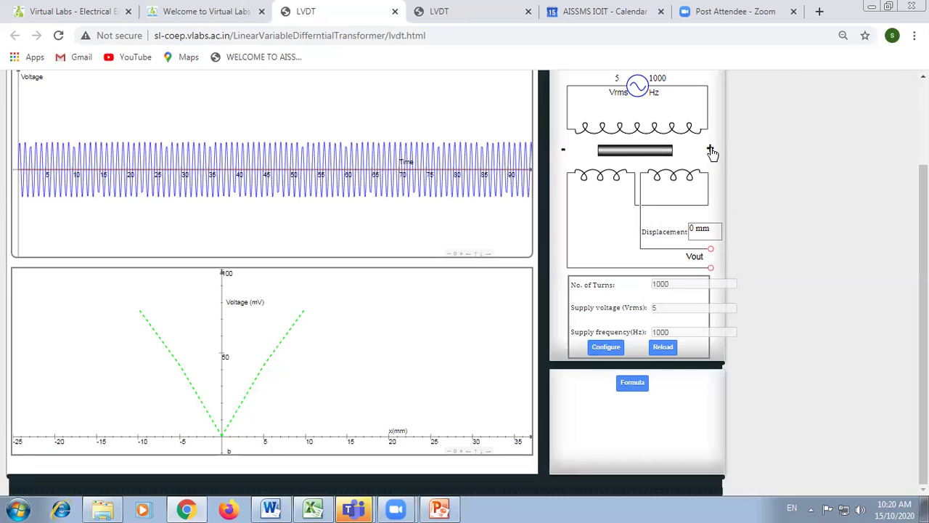
Step: Step the core displacement up one millimetre at a time to +5 mm
click(711, 150)
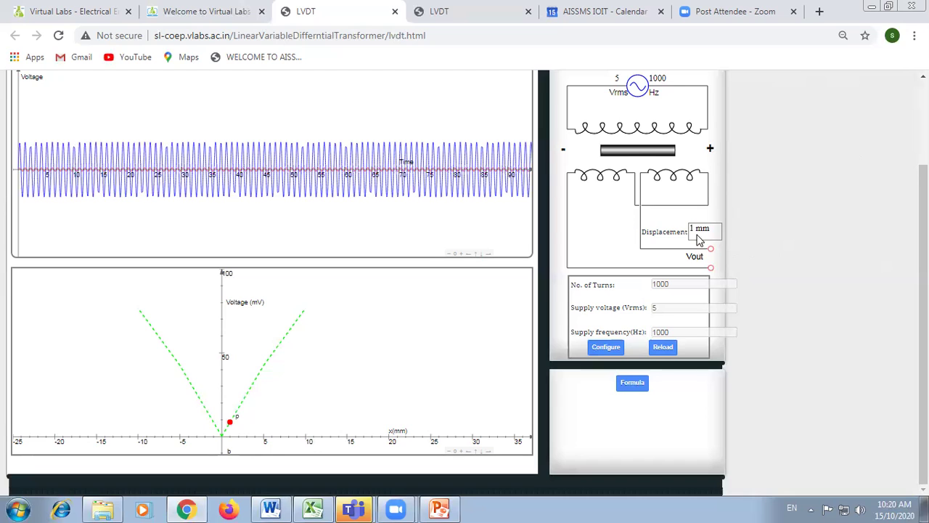
click(564, 150)
click(563, 150)
click(711, 150)
click(711, 150)
mouse_move(225, 428)
click(711, 151)
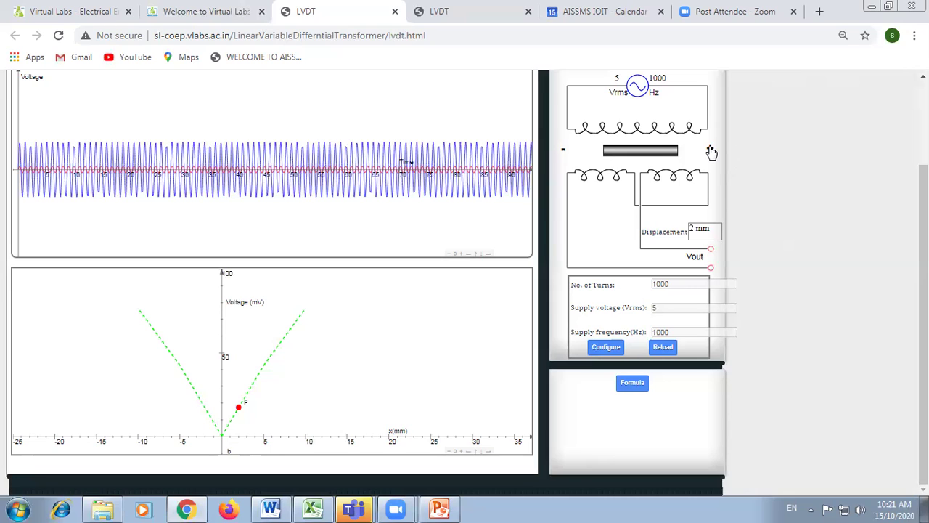
click(710, 151)
click(711, 150)
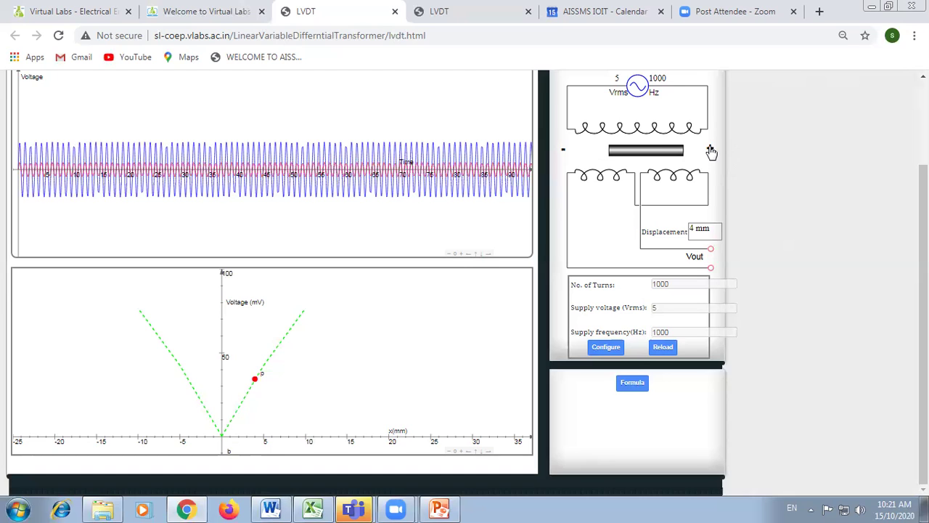
click(710, 151)
Step: Keep stepping the core from 5 mm up to +10 mm
click(712, 150)
click(712, 150)
click(713, 150)
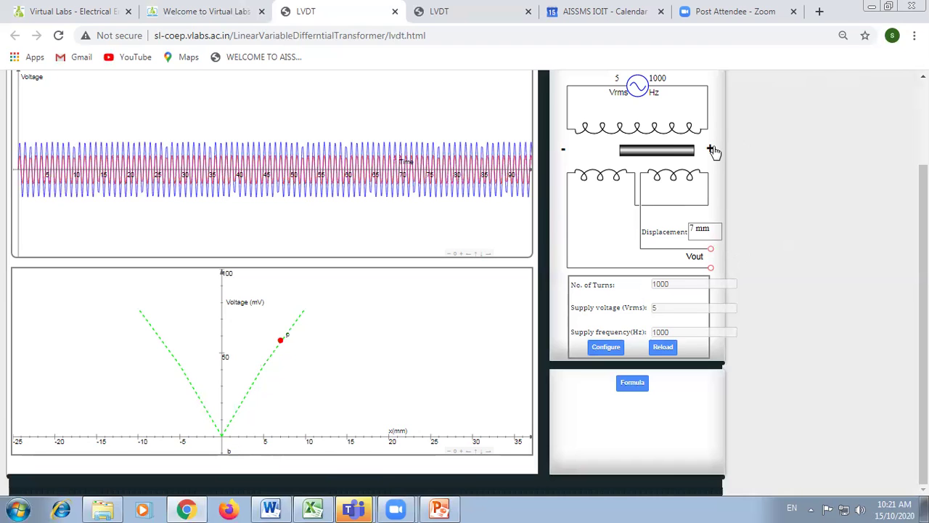
click(713, 150)
click(713, 150)
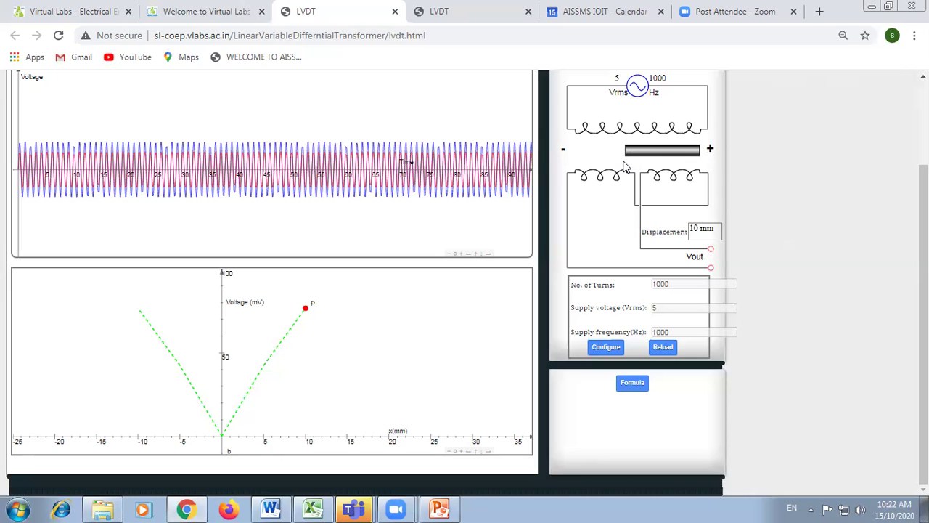
Step: Step the core back from +10 mm through zero into negative displacement
click(565, 155)
click(564, 154)
click(565, 154)
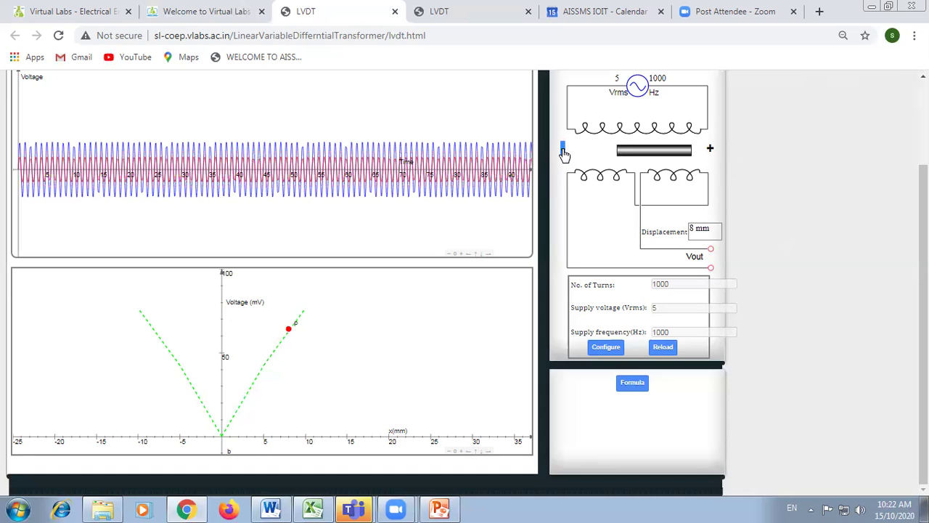
click(565, 154)
click(565, 154)
click(564, 154)
click(564, 155)
Step: Continue stepping the core to -10 mm, then zoom into the output waveform plot
click(565, 154)
click(564, 155)
click(565, 155)
click(564, 155)
click(565, 155)
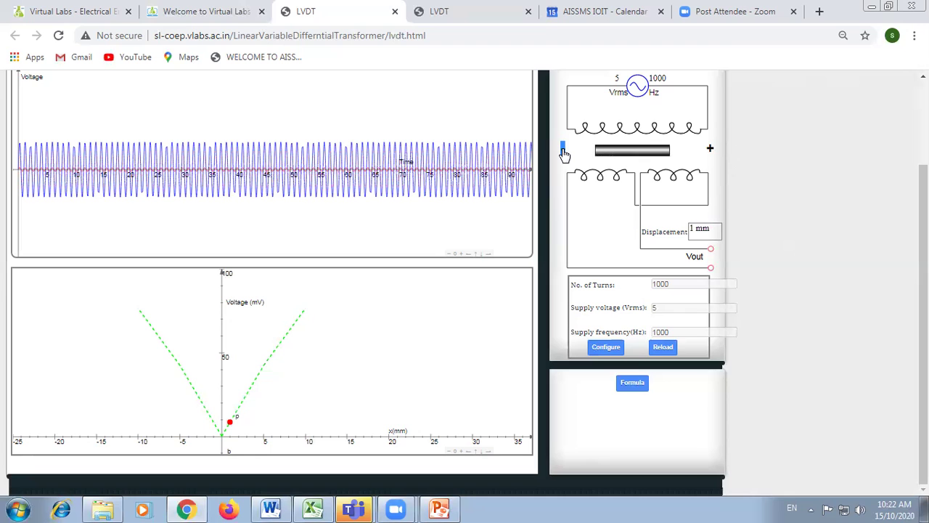
click(564, 154)
click(565, 155)
click(564, 155)
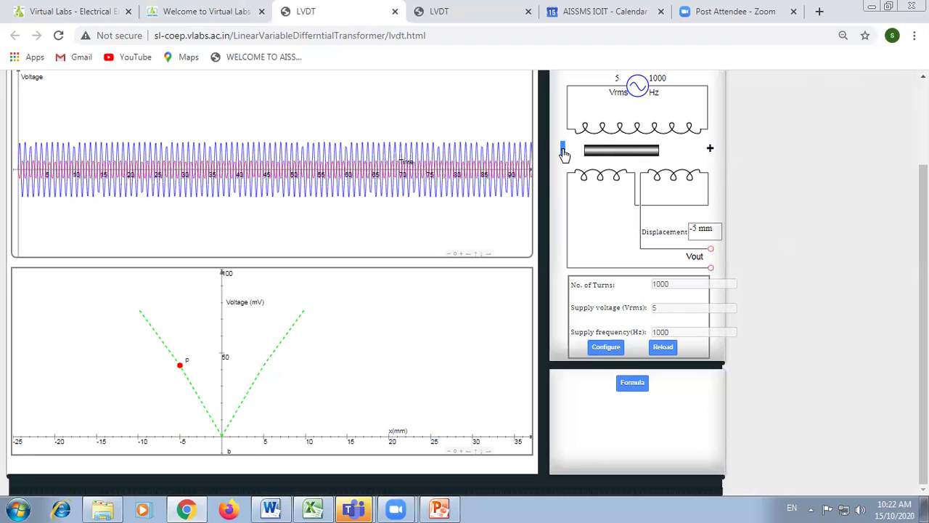
click(564, 155)
click(565, 154)
click(564, 155)
click(565, 154)
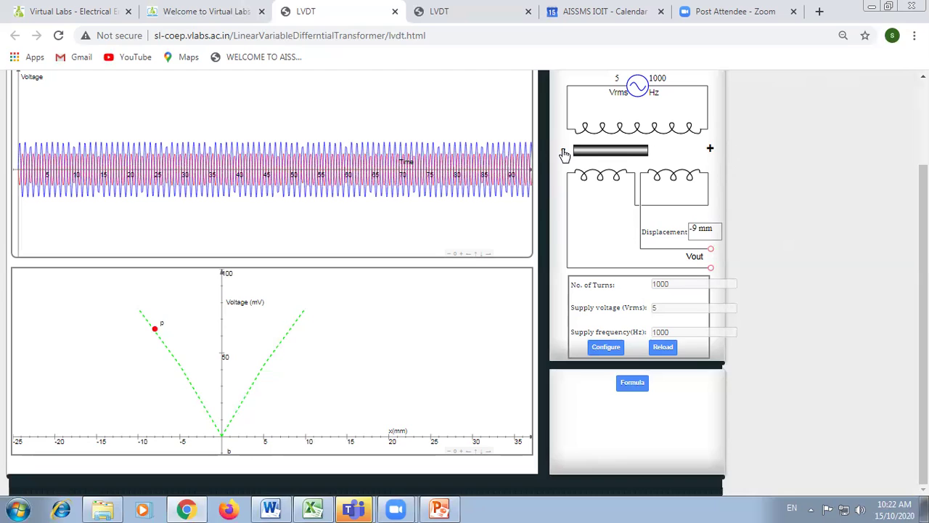
click(564, 155)
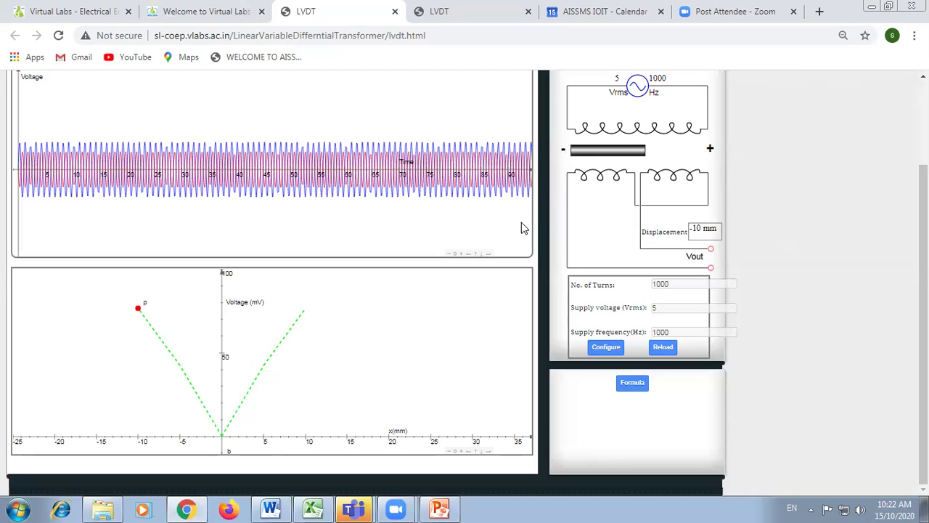
click(462, 255)
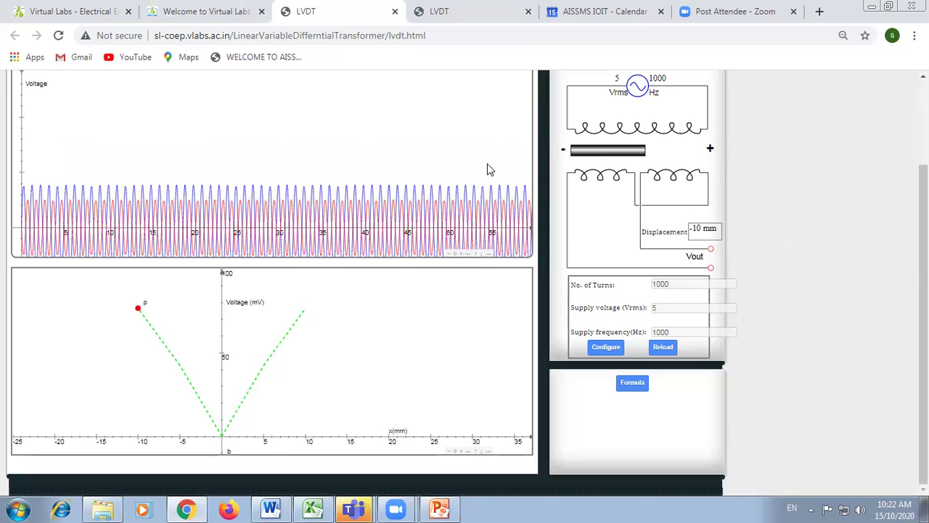
click(484, 256)
click(711, 151)
click(710, 151)
click(711, 151)
click(711, 151)
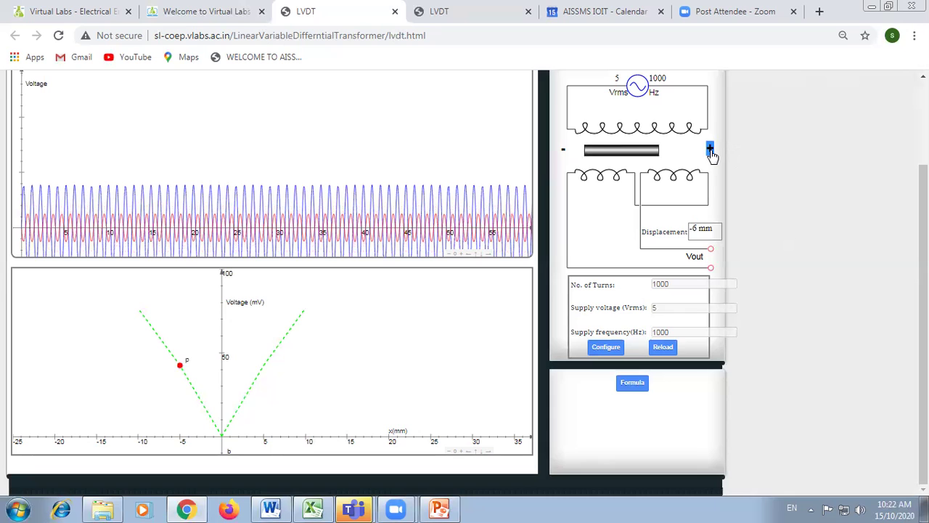
click(710, 151)
click(711, 151)
click(711, 151)
click(710, 151)
click(711, 151)
click(711, 151)
click(711, 151)
click(711, 150)
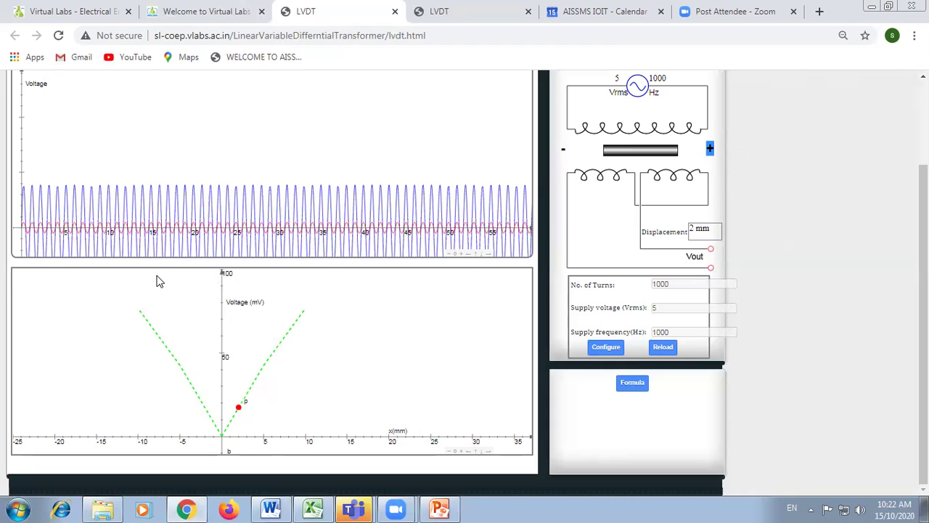
click(711, 150)
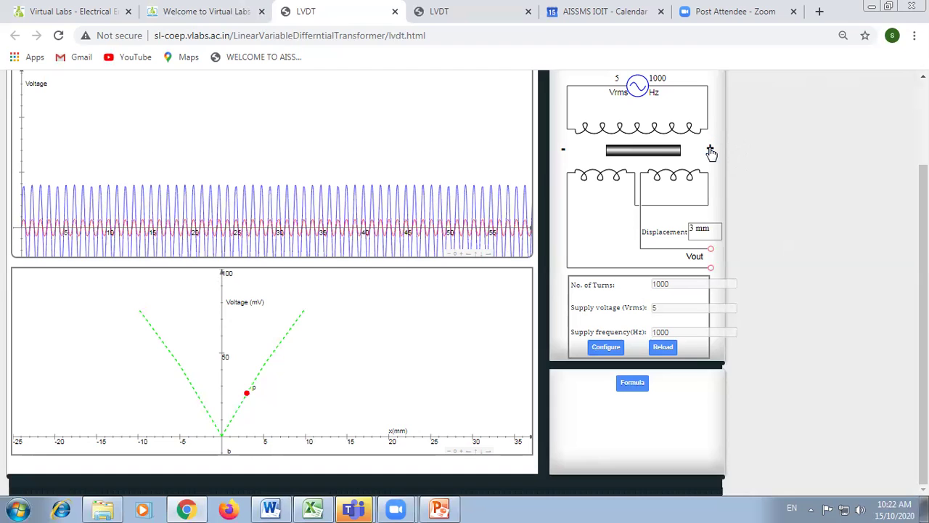
click(565, 153)
click(564, 153)
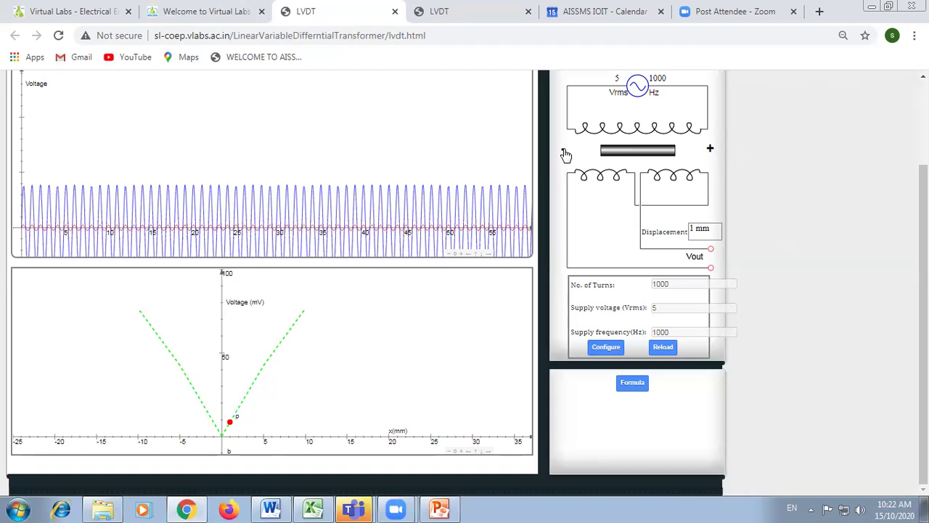
click(565, 154)
click(565, 153)
click(564, 154)
click(564, 153)
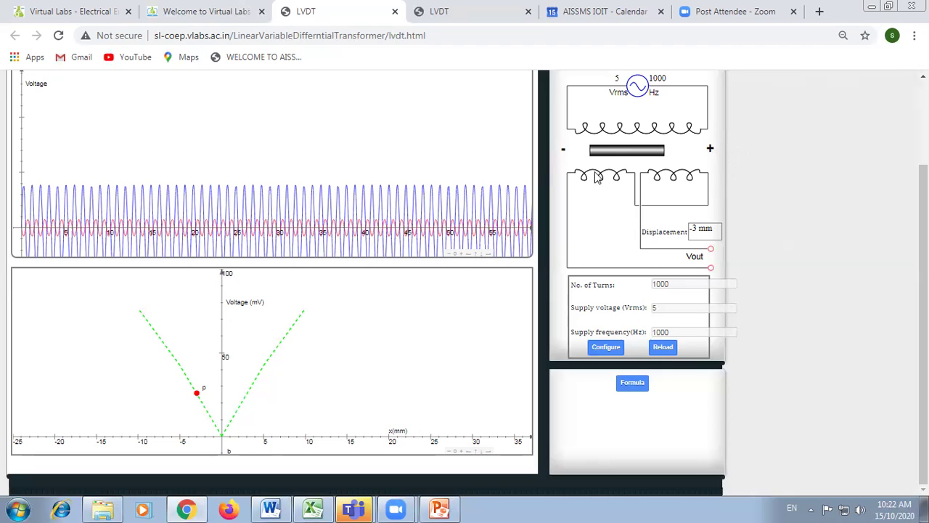
click(564, 151)
click(563, 152)
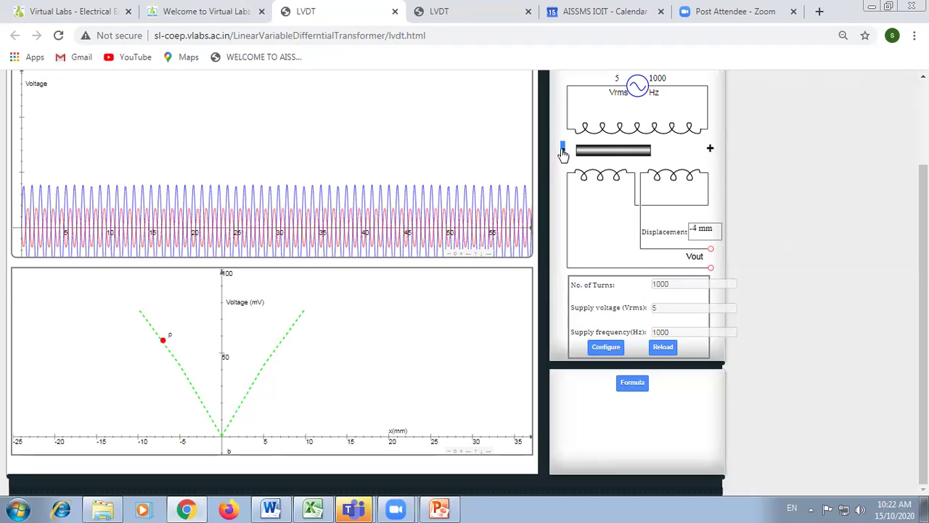
click(563, 152)
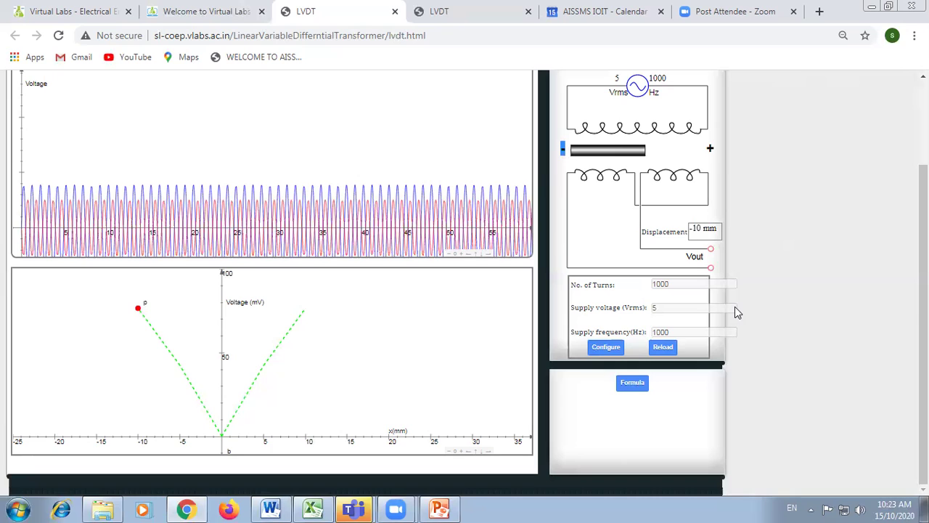